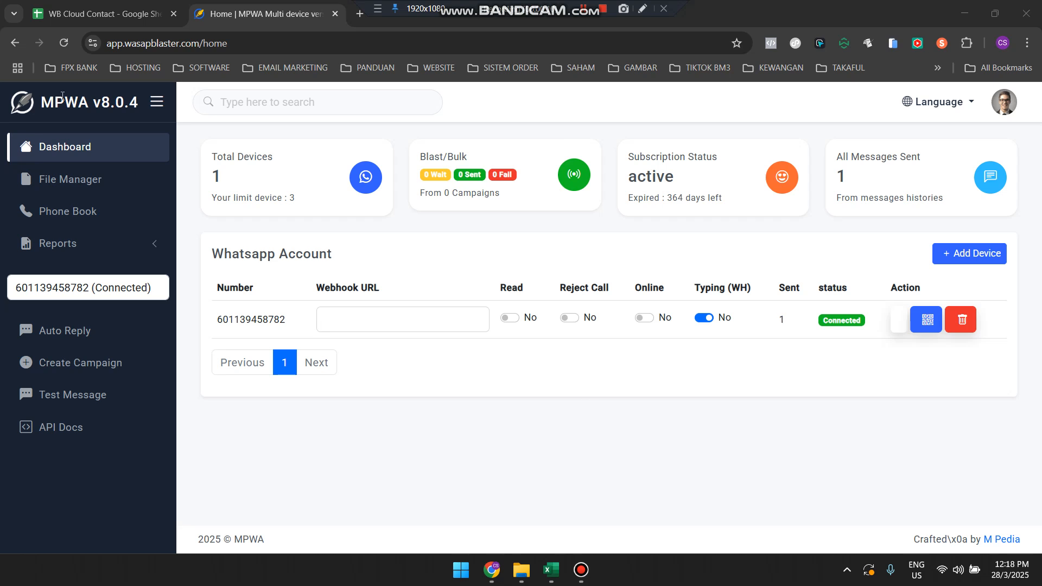
Create a phonebook named "Buyer Produk C" in the phone book section.
{"action": "left_click", "coordinate": [51, 212]}
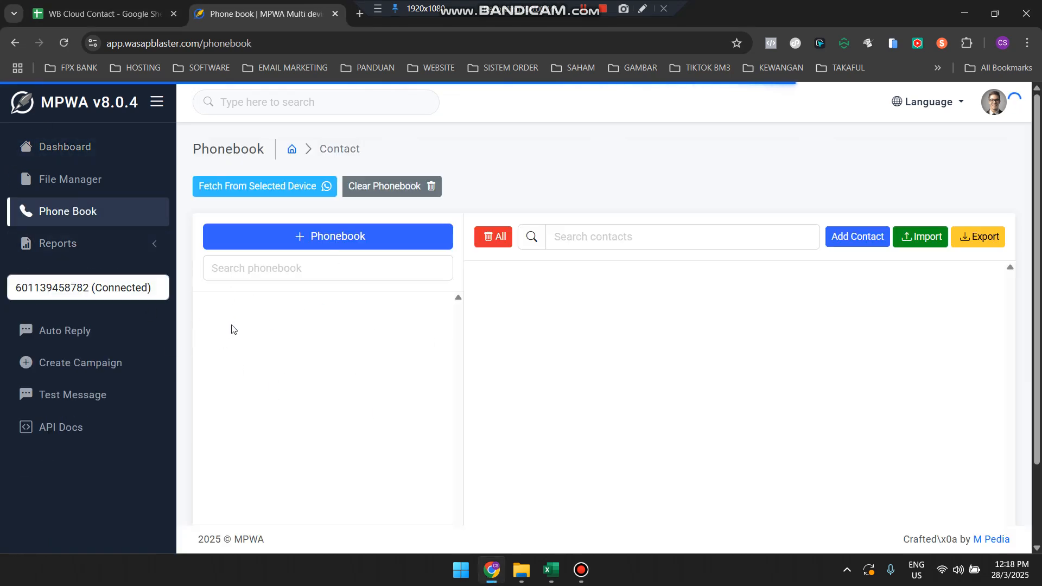
{"action": "left_click", "coordinate": [311, 236]}
{"action": "left_click", "coordinate": [393, 189]}
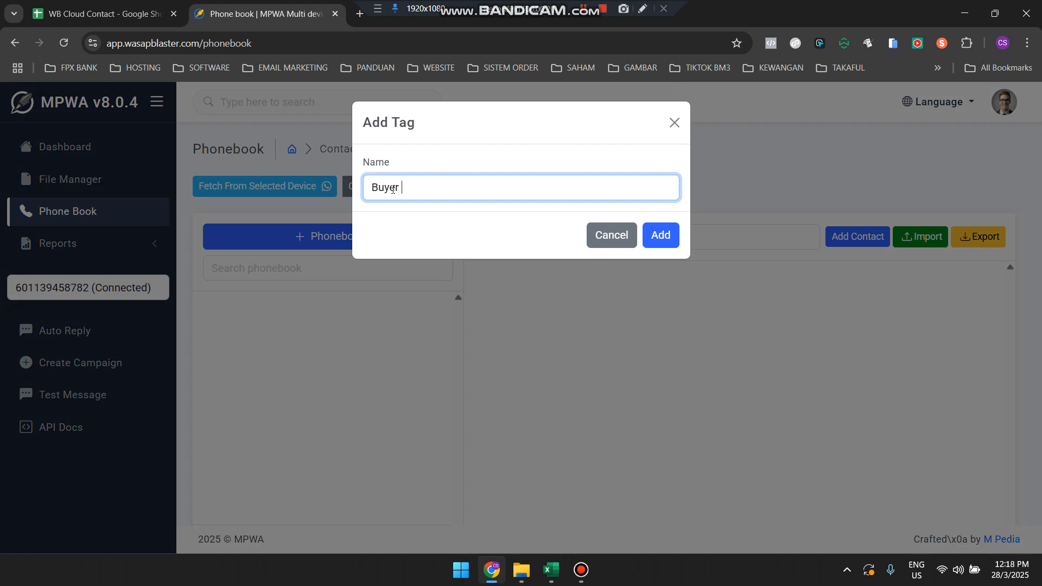
{"action": "type", "text": "Buyer Produk C"}
{"action": "left_click", "coordinate": [675, 244]}
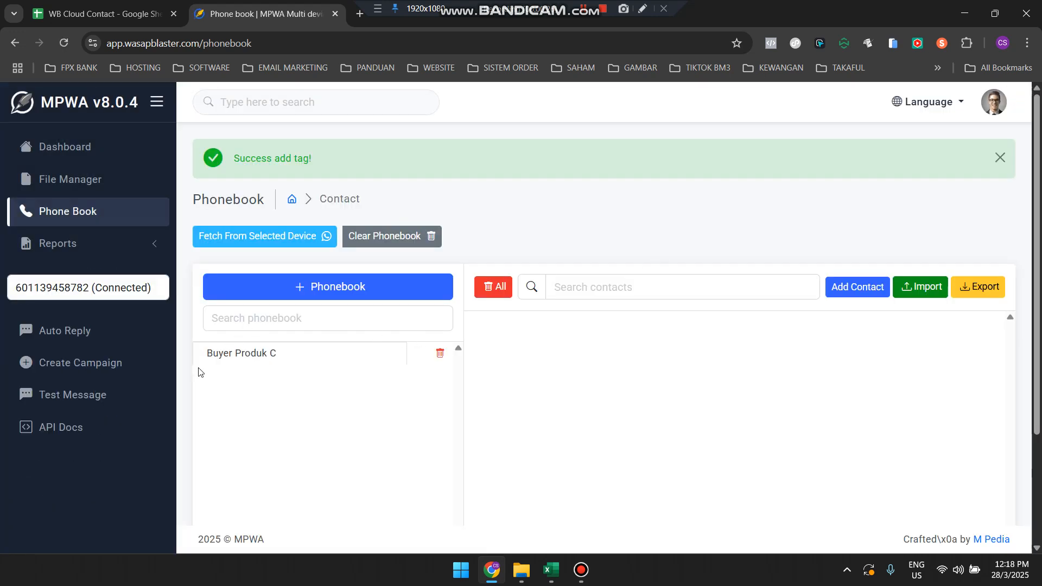
Open the Buyer Produk C phonebook and view its forms for adding a single contact and importing contacts, closing both without entering anything.
{"action": "left_click", "coordinate": [228, 354]}
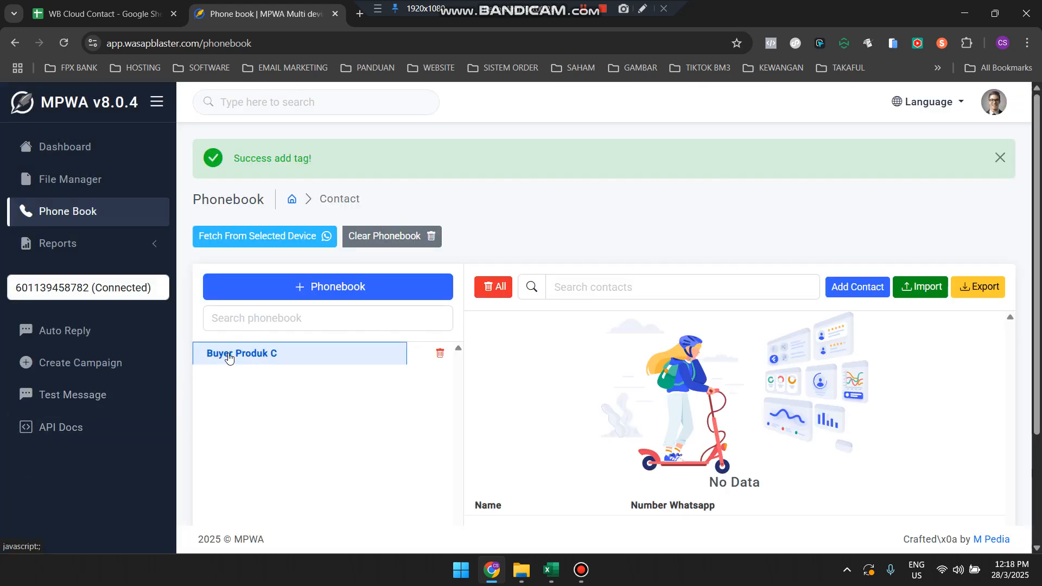
{"action": "scroll", "coordinate": [896, 323], "scroll_direction": "up", "scroll_amount": 3}
{"action": "left_click", "coordinate": [858, 288]}
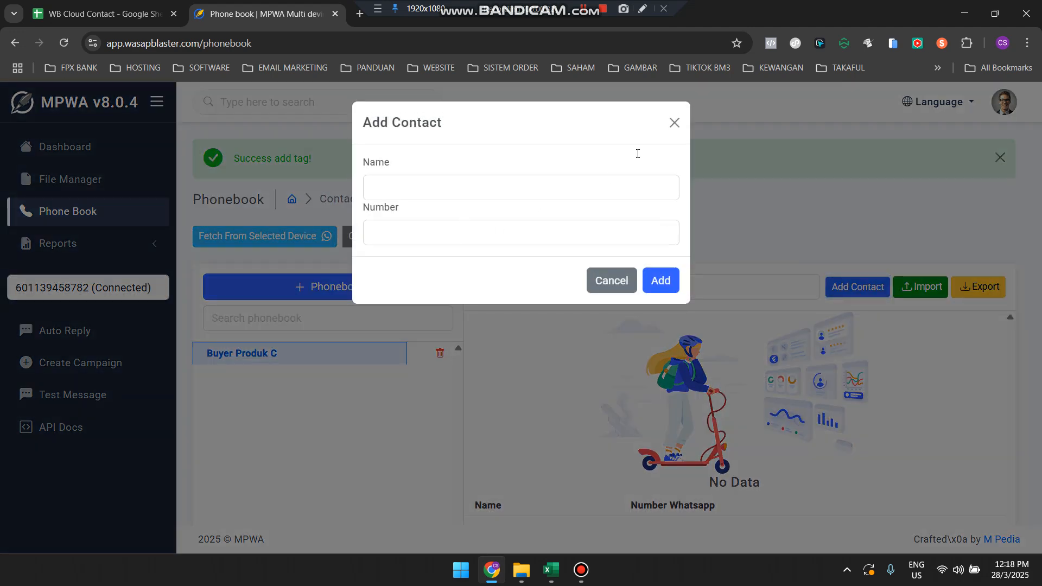
{"action": "left_click", "coordinate": [673, 123]}
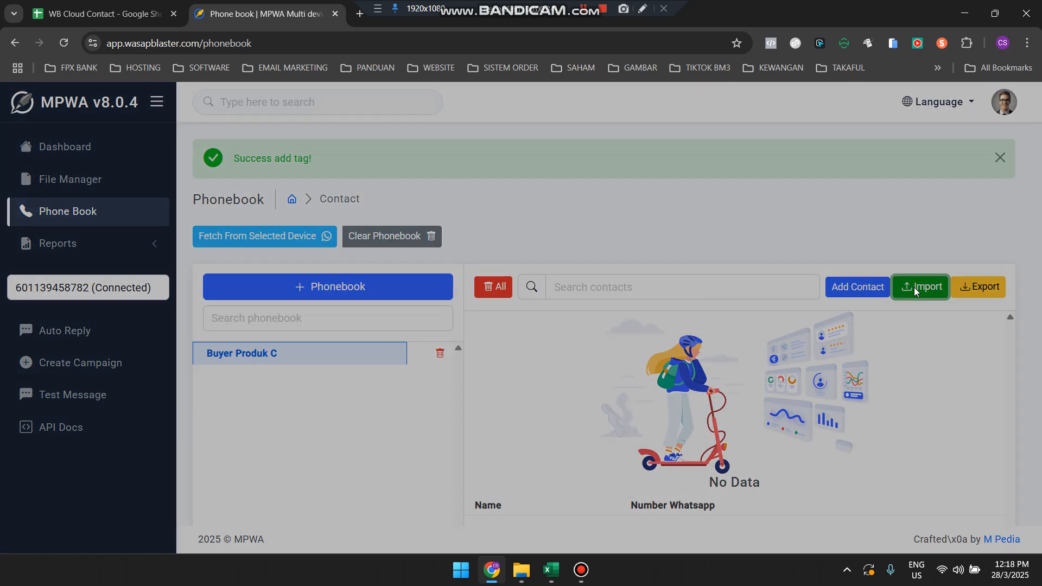
{"action": "left_click", "coordinate": [914, 288]}
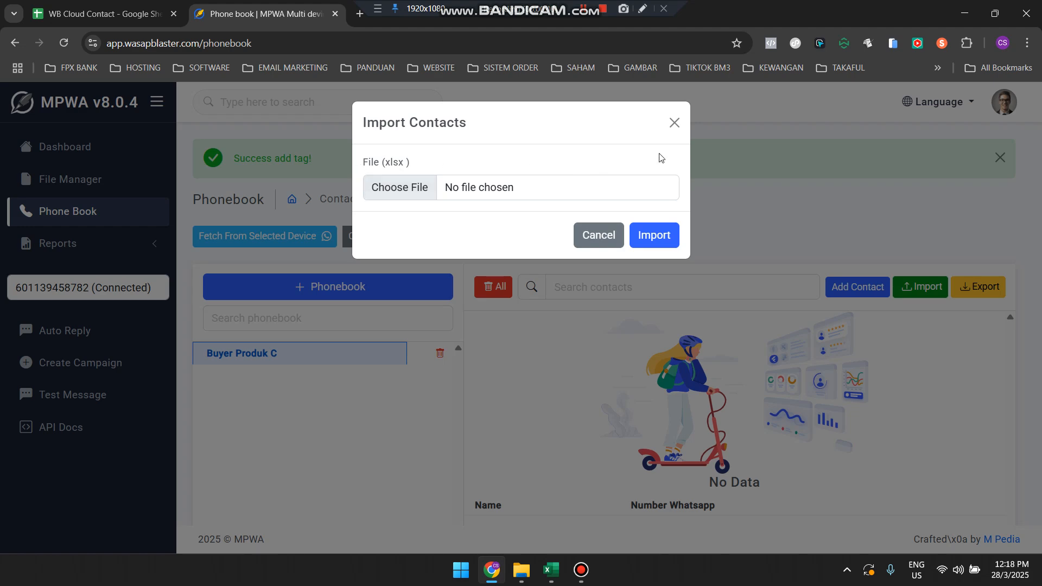
{"action": "left_click", "coordinate": [674, 122]}
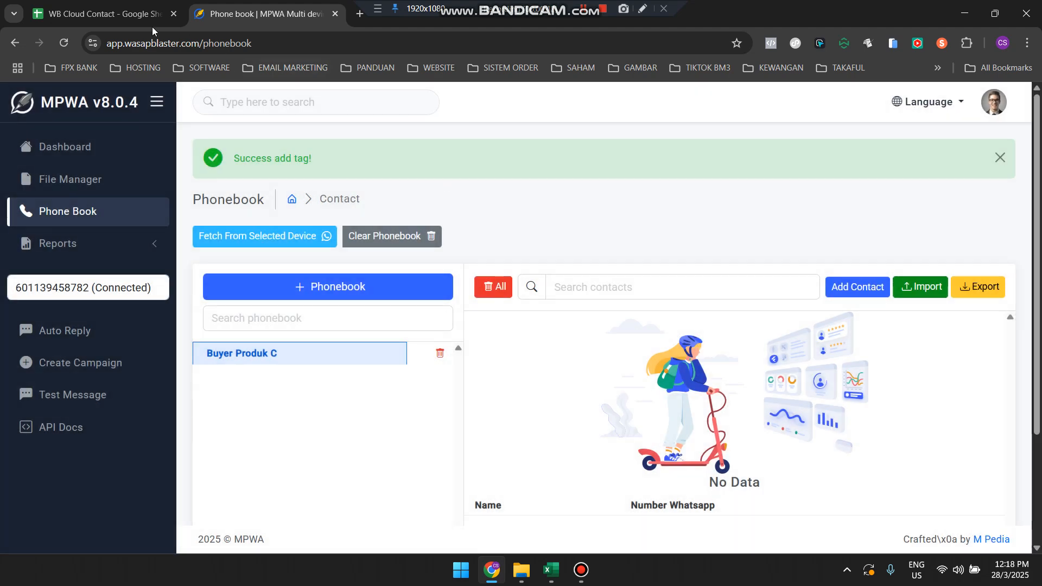
Check the download formats of the WB Cloud Contact spreadsheet, including Microsoft Excel (.xlsx), and return to the phonebook page.
{"action": "left_click", "coordinate": [92, 16]}
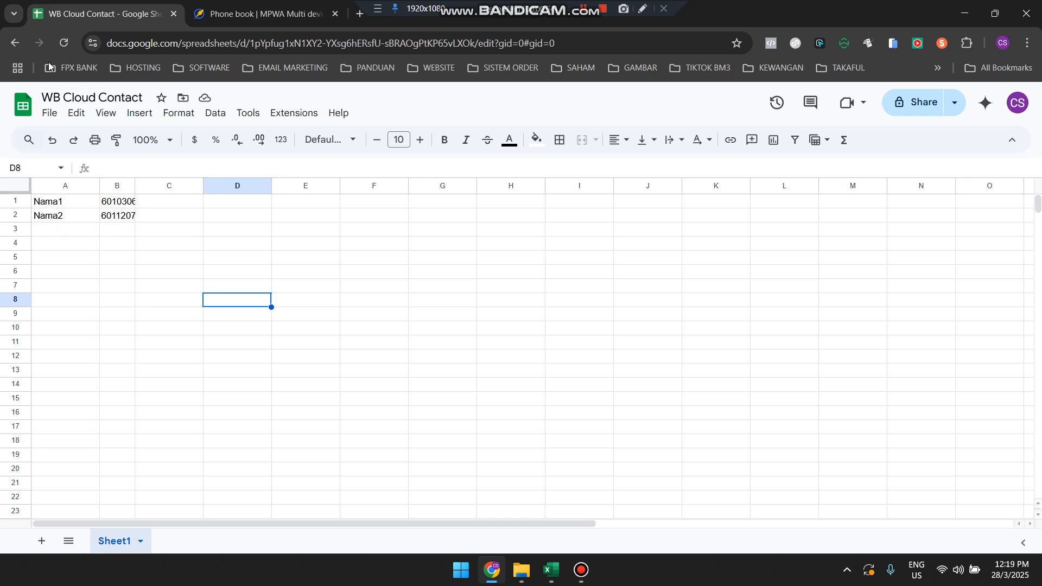
{"action": "left_click", "coordinate": [49, 113]}
{"action": "mouse_move", "coordinate": [229, 280]}
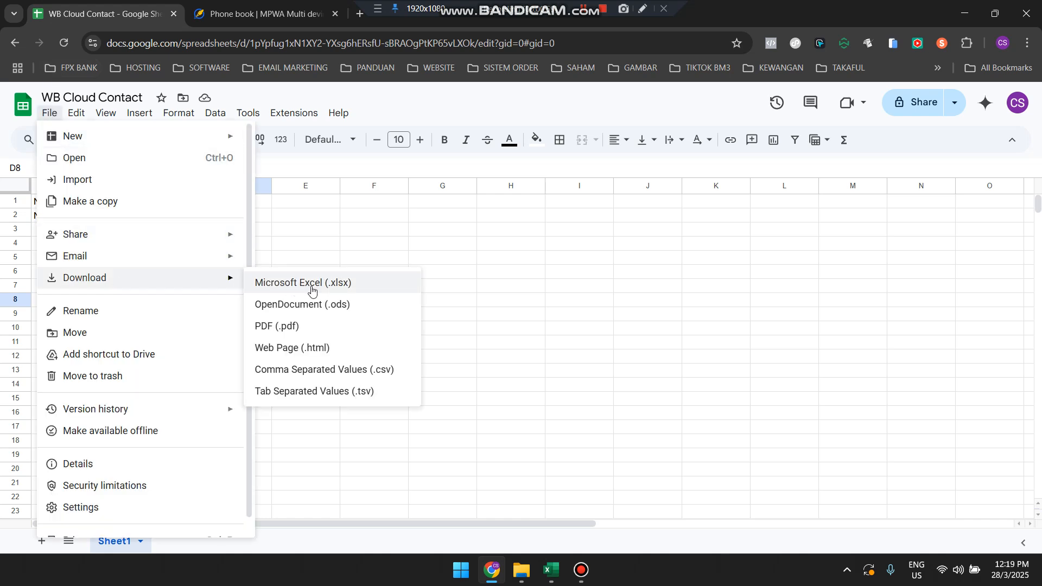
{"action": "left_click", "coordinate": [644, 295]}
{"action": "left_click", "coordinate": [255, 14]}
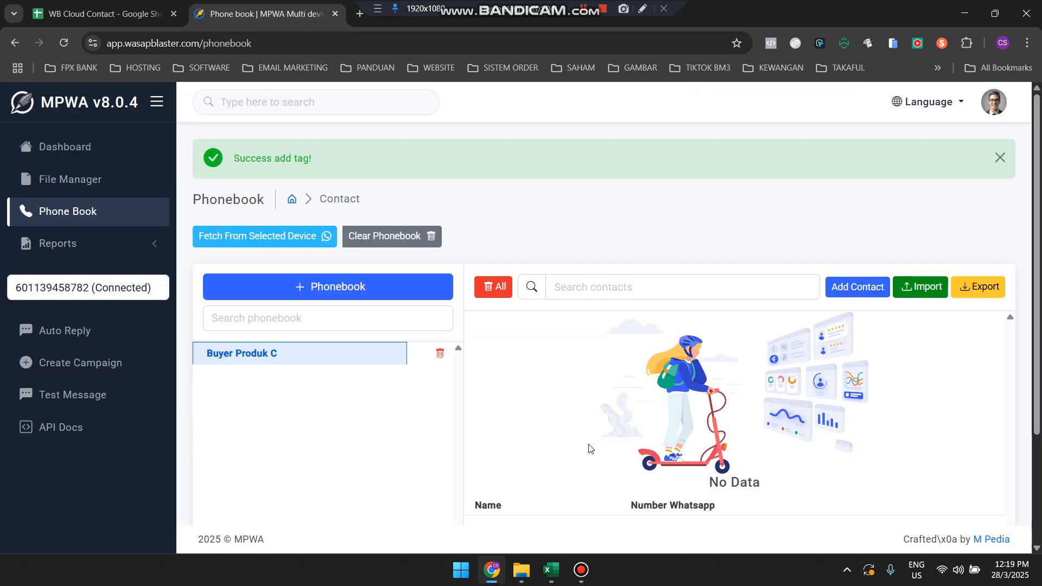
Switch to the WasapBlaster Cloud Contact workbook in Excel and try Remove Duplicates from an empty cell.
{"action": "left_click", "coordinate": [551, 569]}
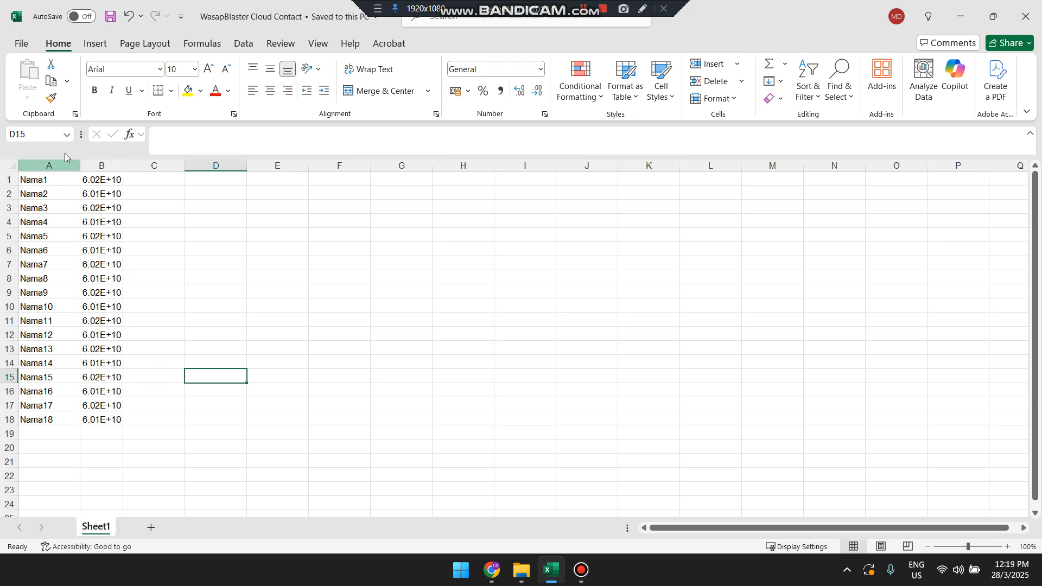
{"action": "left_click", "coordinate": [245, 44]}
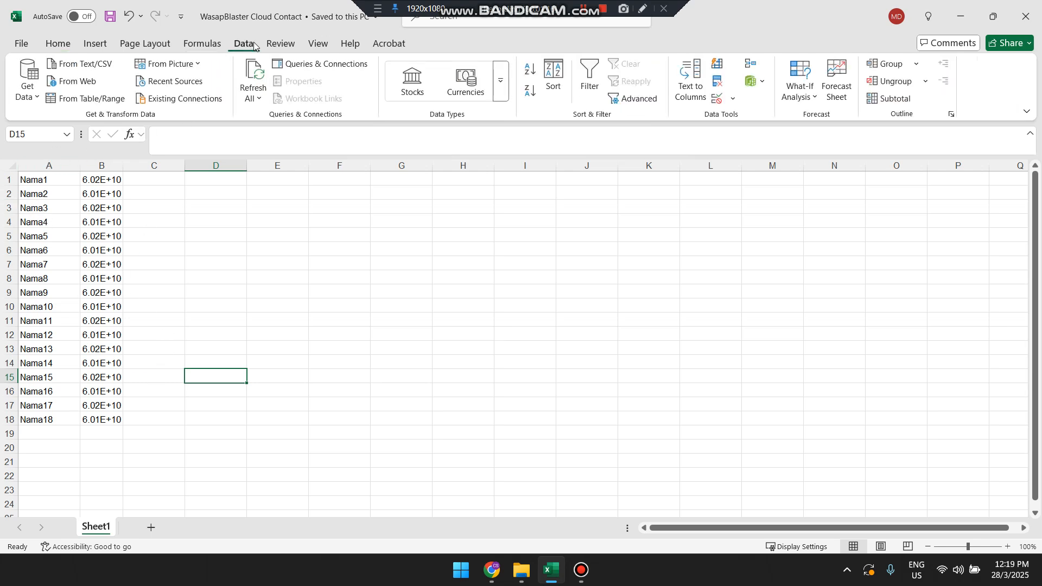
{"action": "left_click", "coordinate": [721, 83]}
{"action": "left_click", "coordinate": [517, 320]}
{"action": "left_click", "coordinate": [80, 166]}
{"action": "left_click", "coordinate": [102, 166]}
{"action": "left_click", "coordinate": [400, 276]}
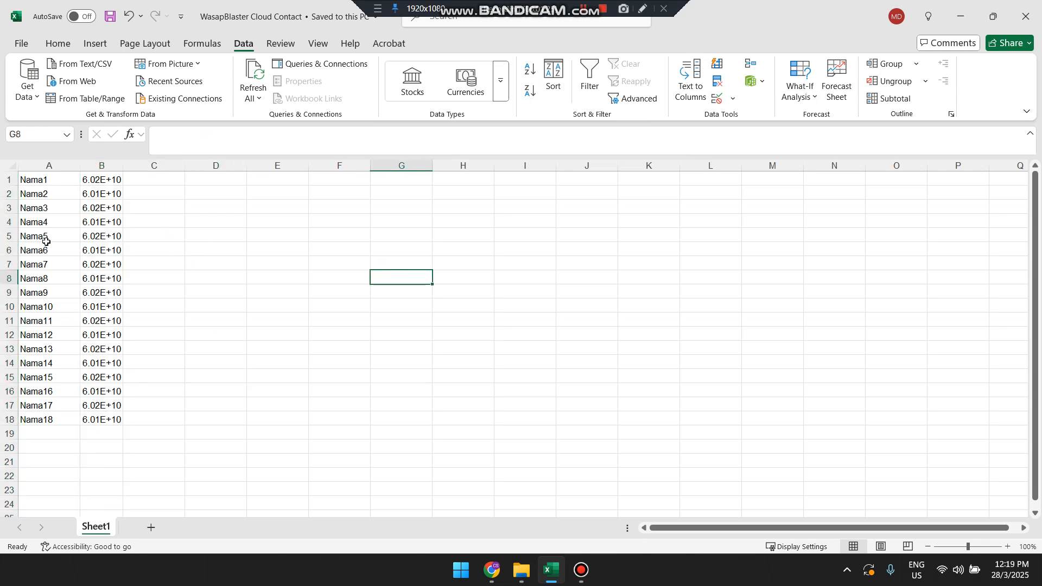
Remove duplicates from the number column, expanding the selection to compare Column A and Column B, and save the workbook.
{"action": "left_click", "coordinate": [97, 166]}
{"action": "left_click", "coordinate": [722, 86]}
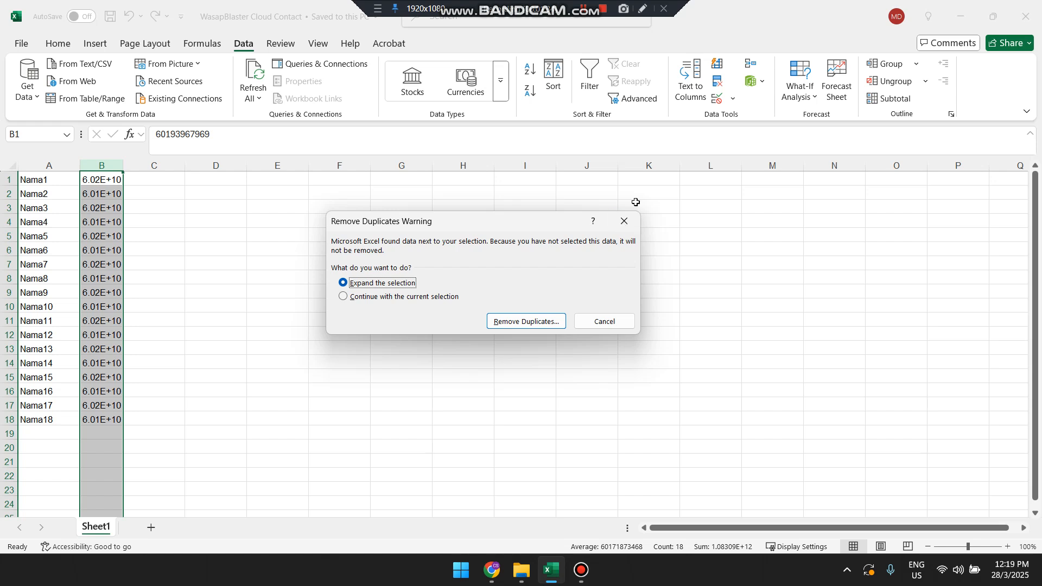
{"action": "left_click", "coordinate": [624, 220]}
{"action": "left_click", "coordinate": [720, 83]}
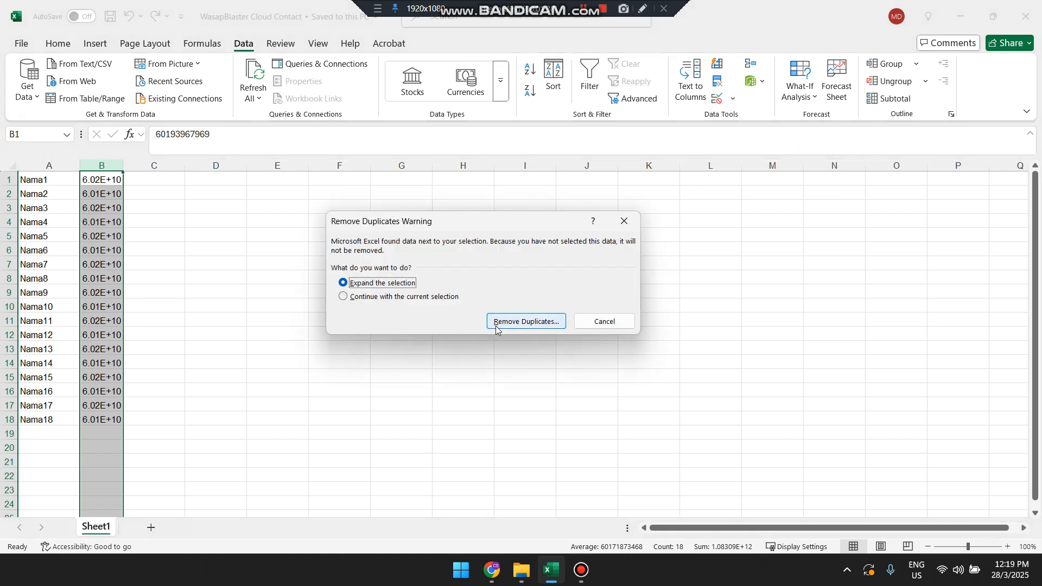
{"action": "left_click", "coordinate": [496, 324]}
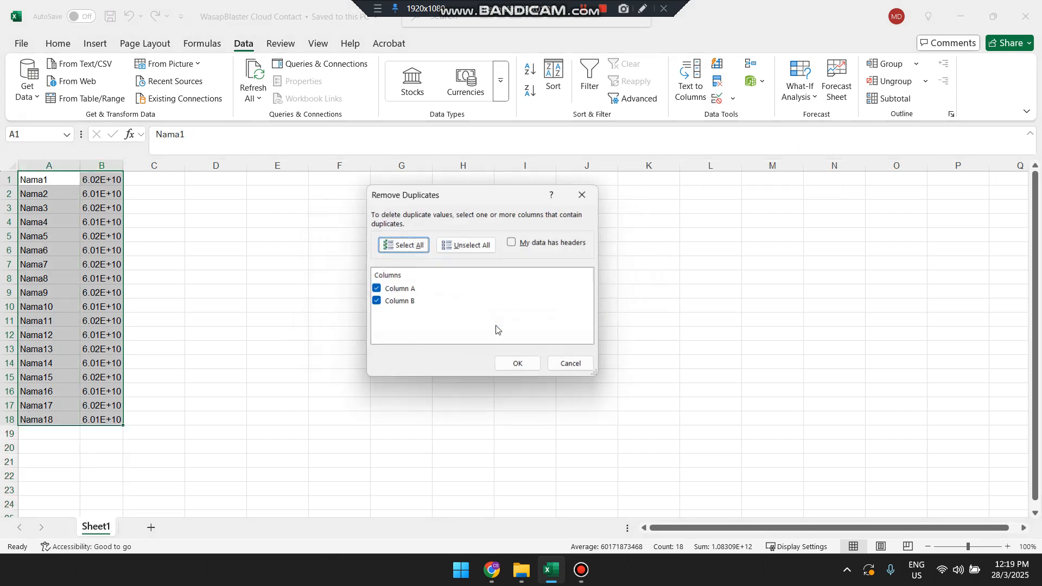
{"action": "left_click", "coordinate": [519, 366]}
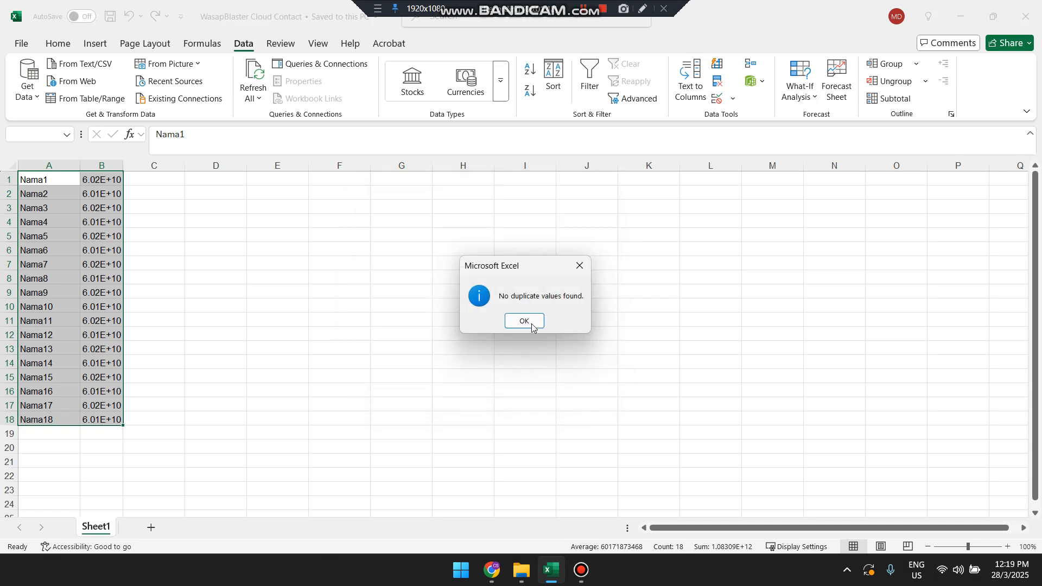
{"action": "left_click", "coordinate": [524, 322]}
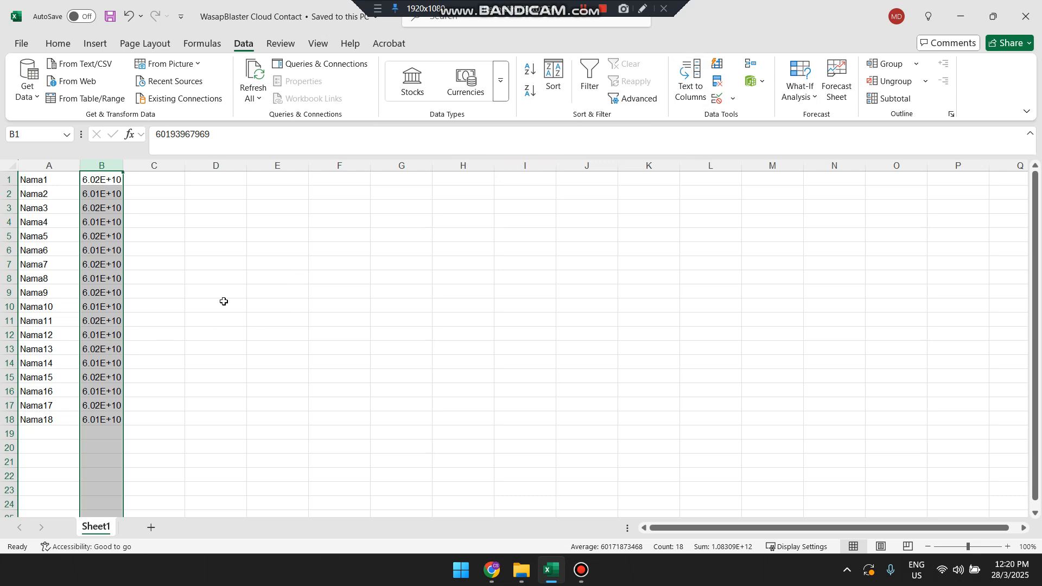
{"action": "left_click", "coordinate": [111, 16]}
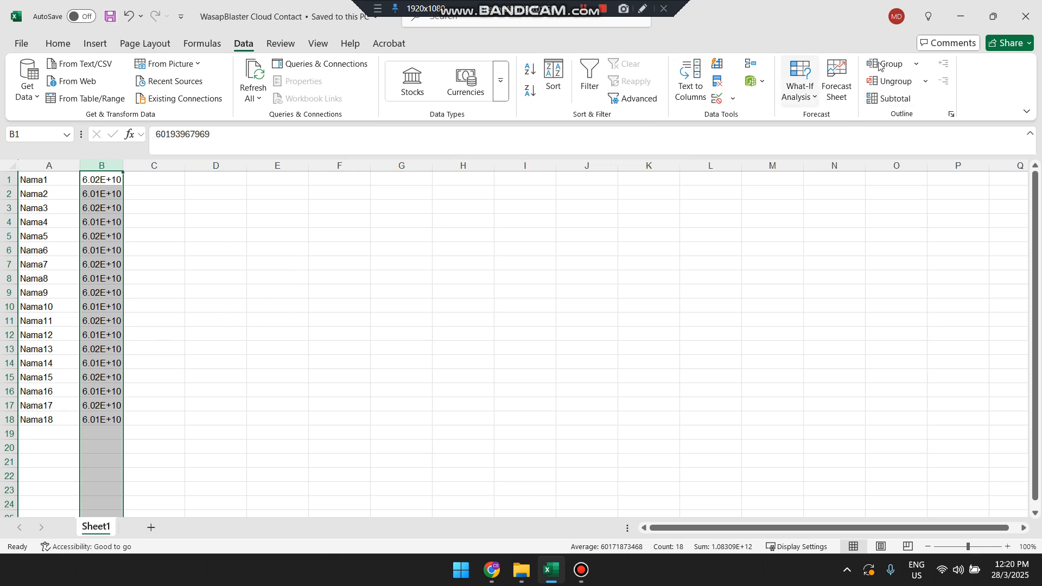
Switch back to the phonebook page in the browser and import WB Cloud Contact.xlsx into the Buyer Produk C phonebook.
{"action": "key", "text": "alt+Tab"}
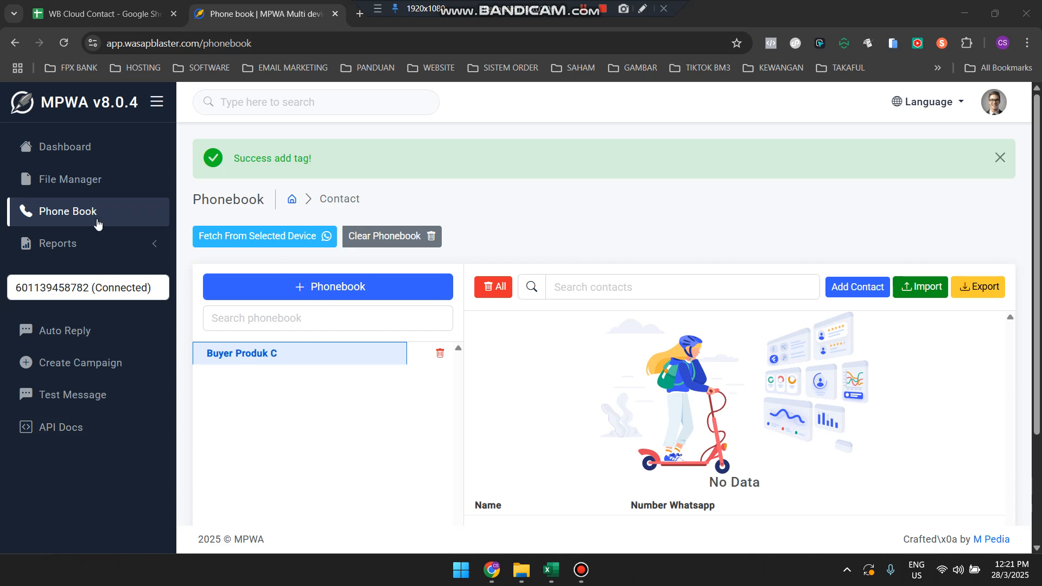
{"action": "left_click", "coordinate": [309, 353]}
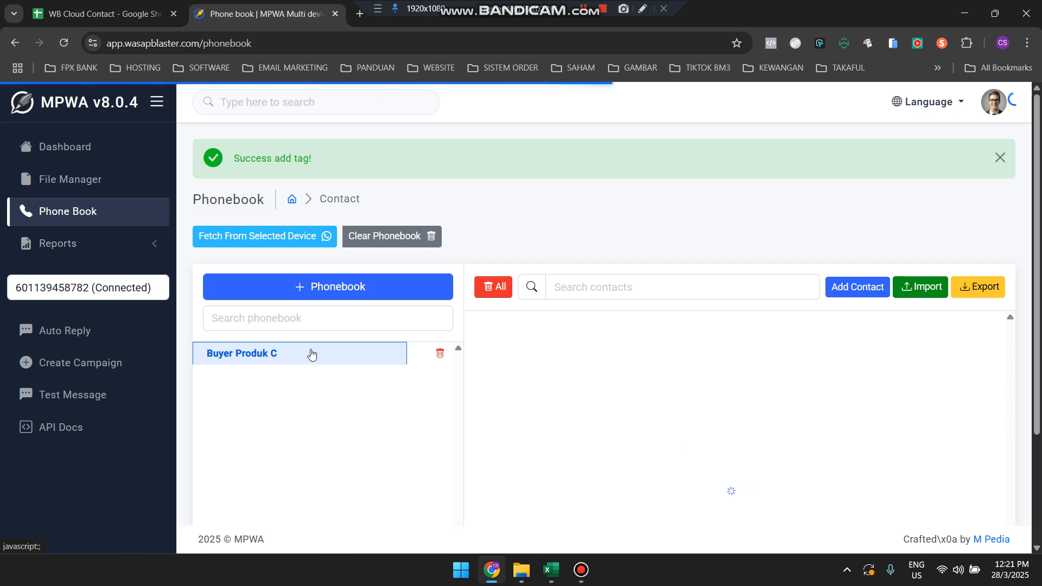
{"action": "left_click", "coordinate": [921, 289]}
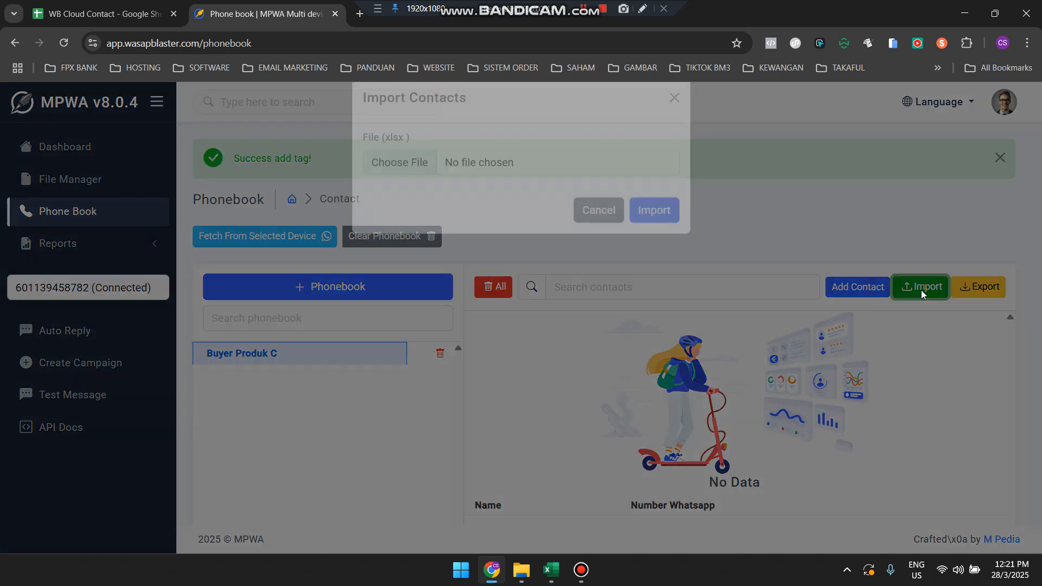
{"action": "left_click", "coordinate": [410, 187]}
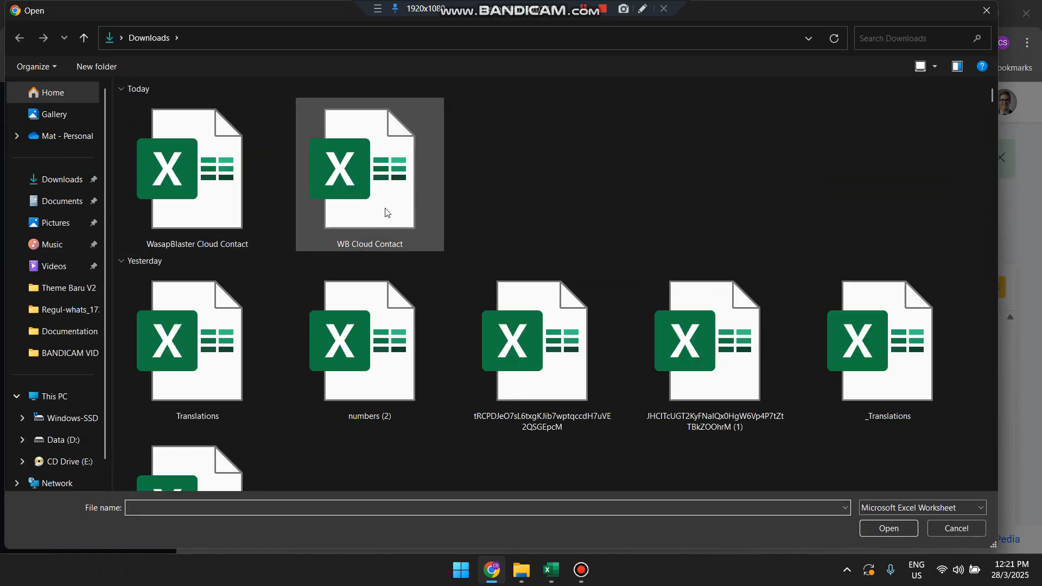
{"action": "double_click", "coordinate": [387, 212]}
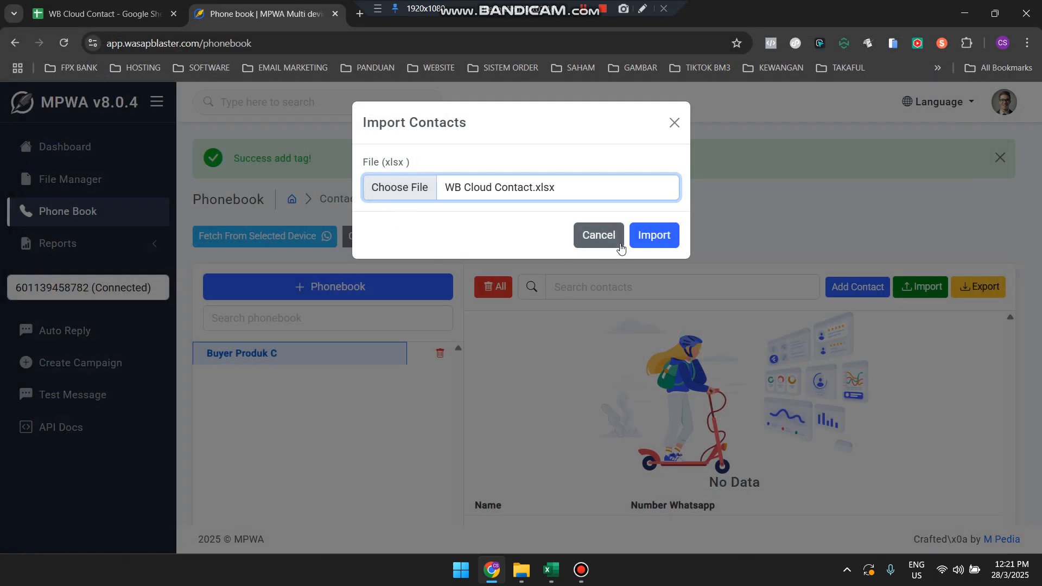
{"action": "left_click", "coordinate": [651, 239]}
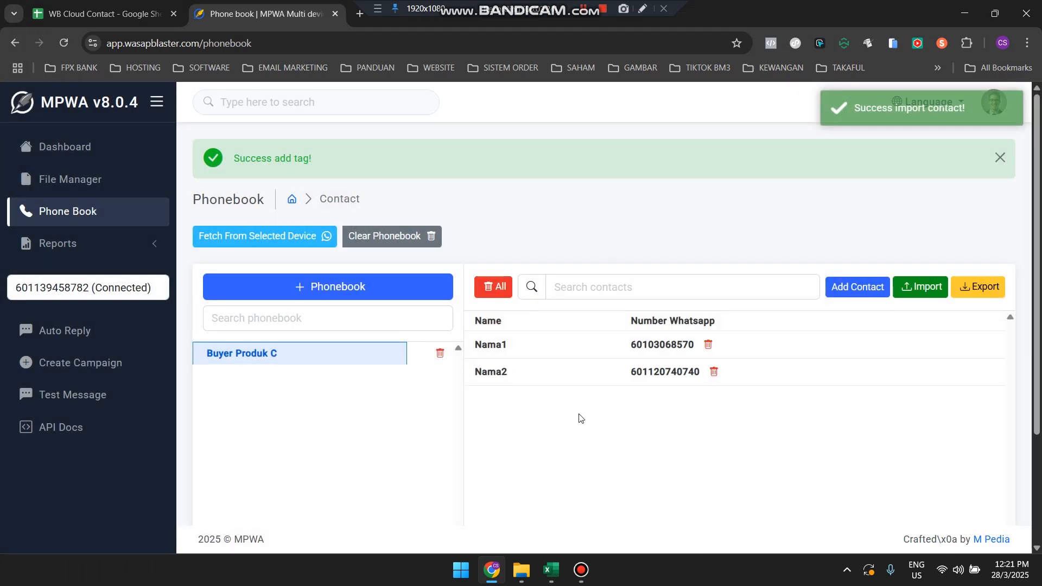
Start a new campaign named "test" and proceed to its message and destination settings.
{"action": "left_click", "coordinate": [65, 363]}
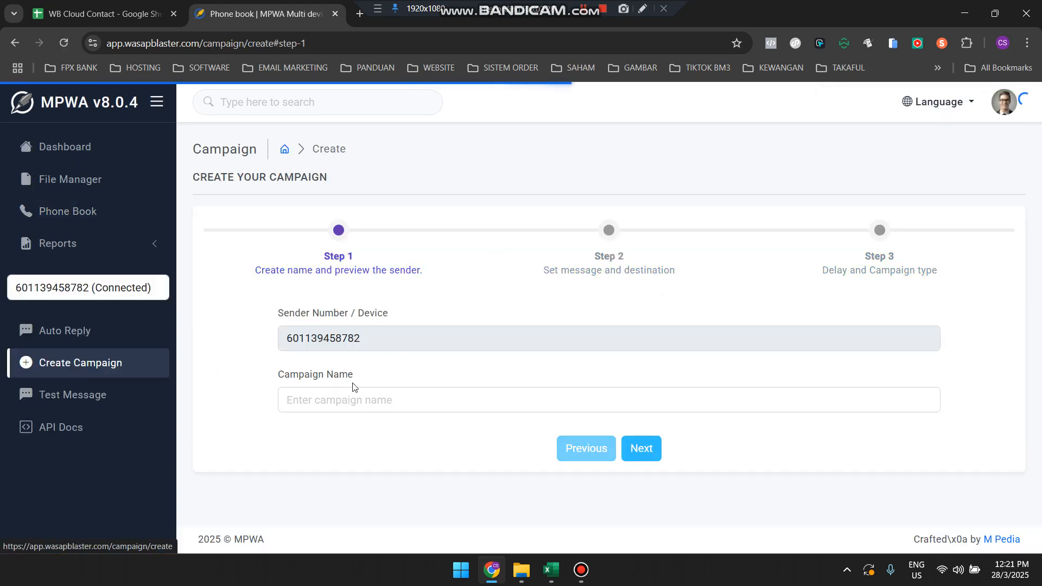
{"action": "left_click", "coordinate": [322, 399]}
{"action": "type", "text": "test"}
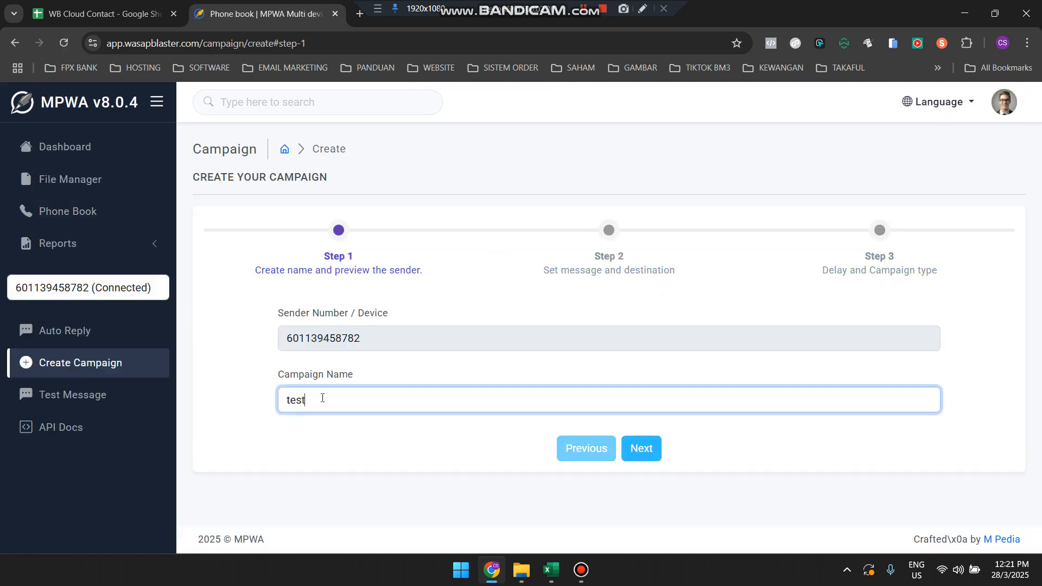
{"action": "left_click", "coordinate": [641, 449]}
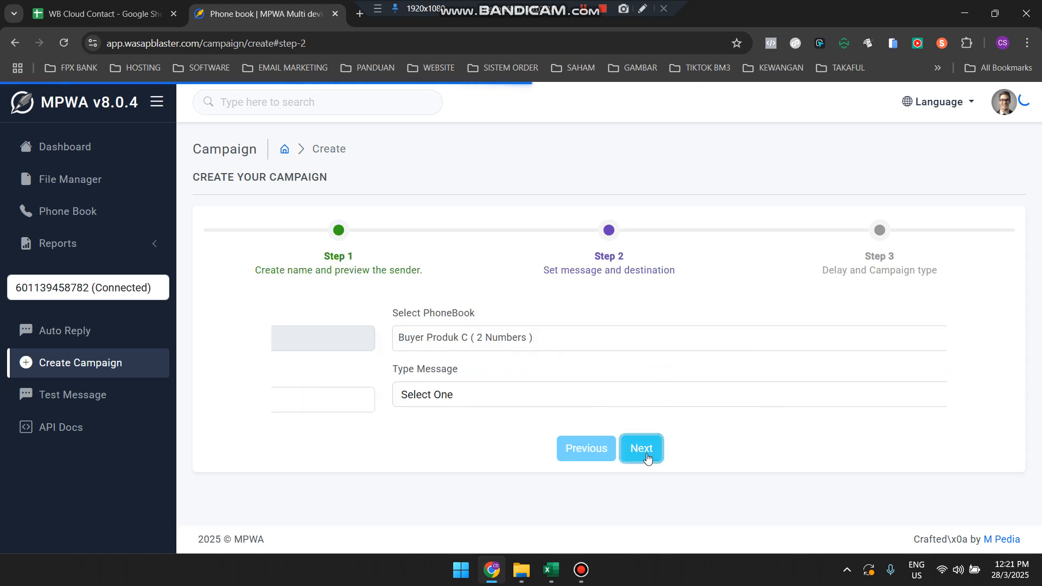
Choose the Buyer Produk C phonebook as the campaign's destination and set the message type to Media Message.
{"action": "left_click", "coordinate": [404, 342]}
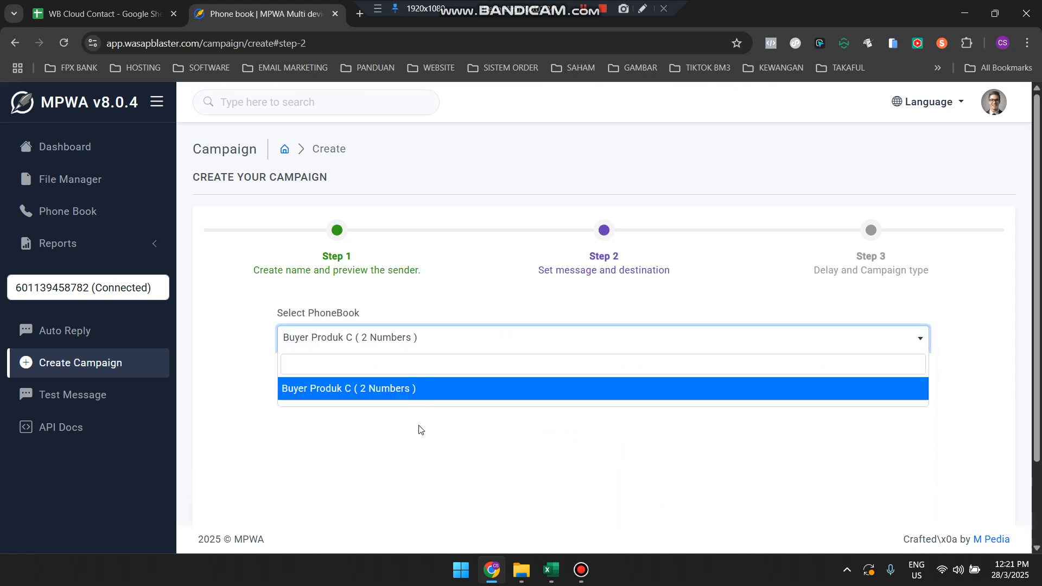
{"action": "left_click", "coordinate": [388, 406]}
{"action": "left_click", "coordinate": [380, 396]}
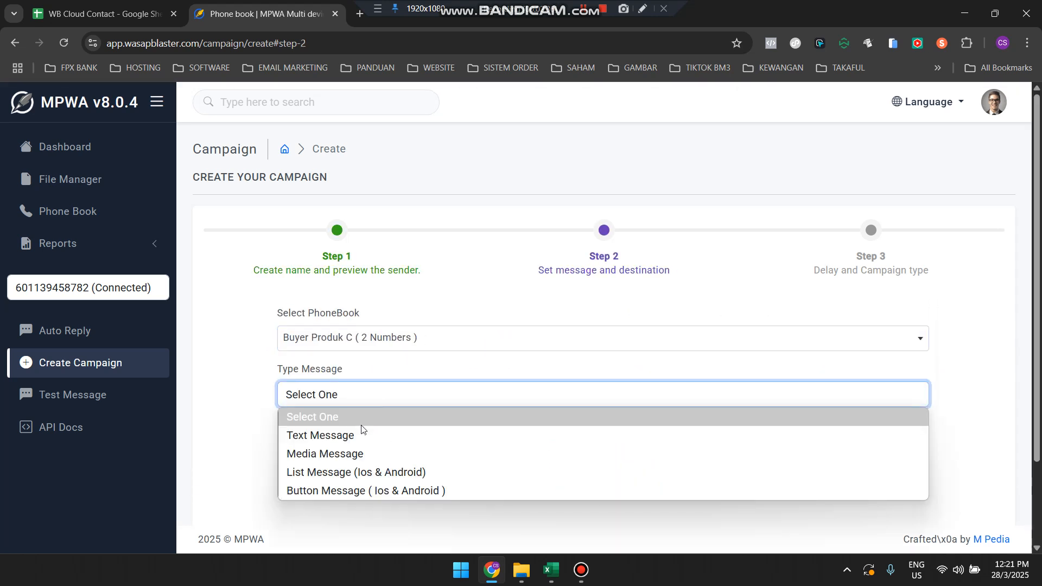
{"action": "left_click", "coordinate": [329, 458]}
{"action": "left_click", "coordinate": [340, 397]}
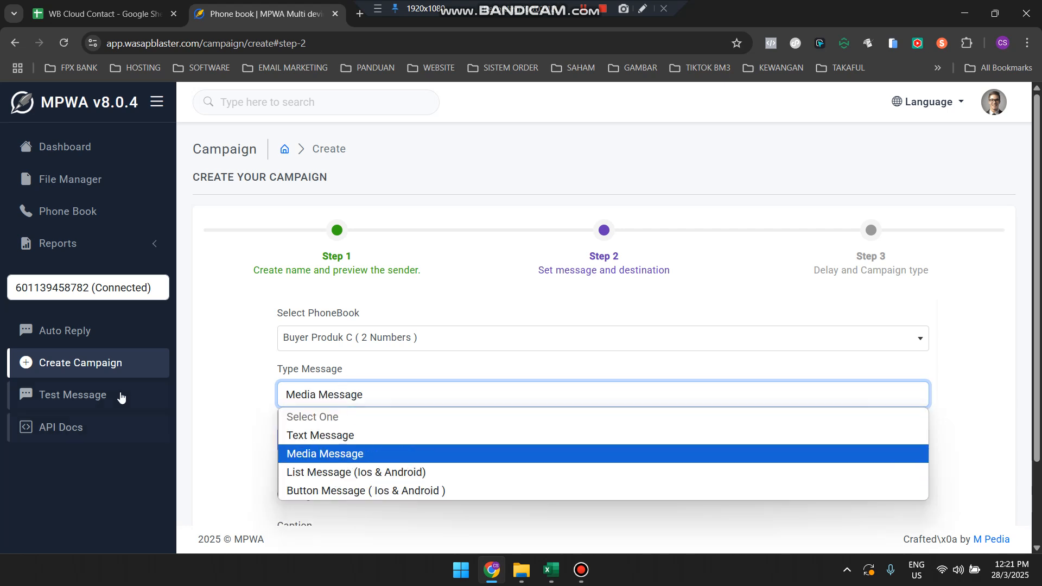
{"action": "left_click", "coordinate": [276, 416]}
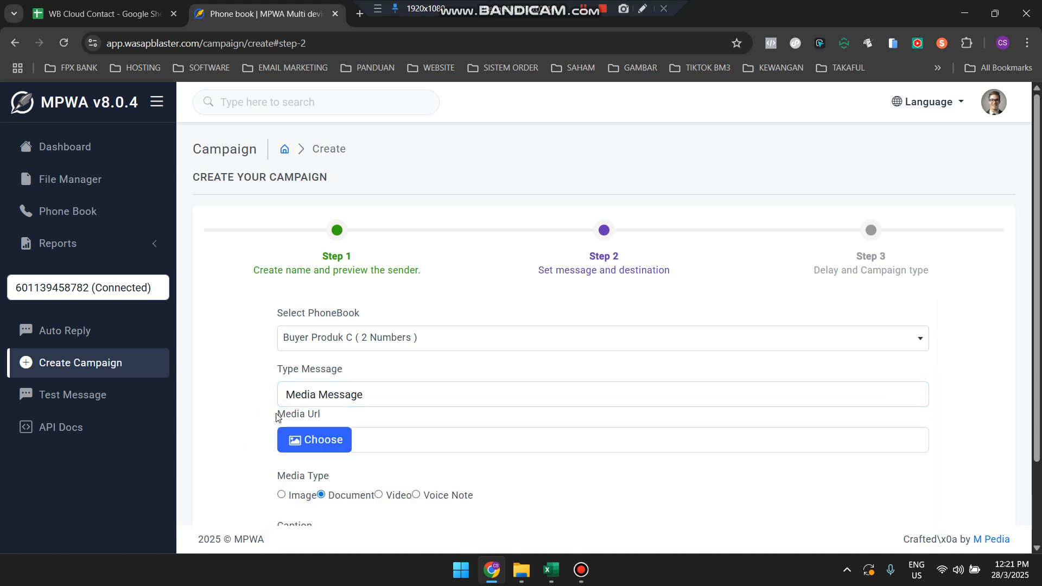
Confirm Media Message as the message type and set the media type to Image.
{"action": "left_click", "coordinate": [361, 400]}
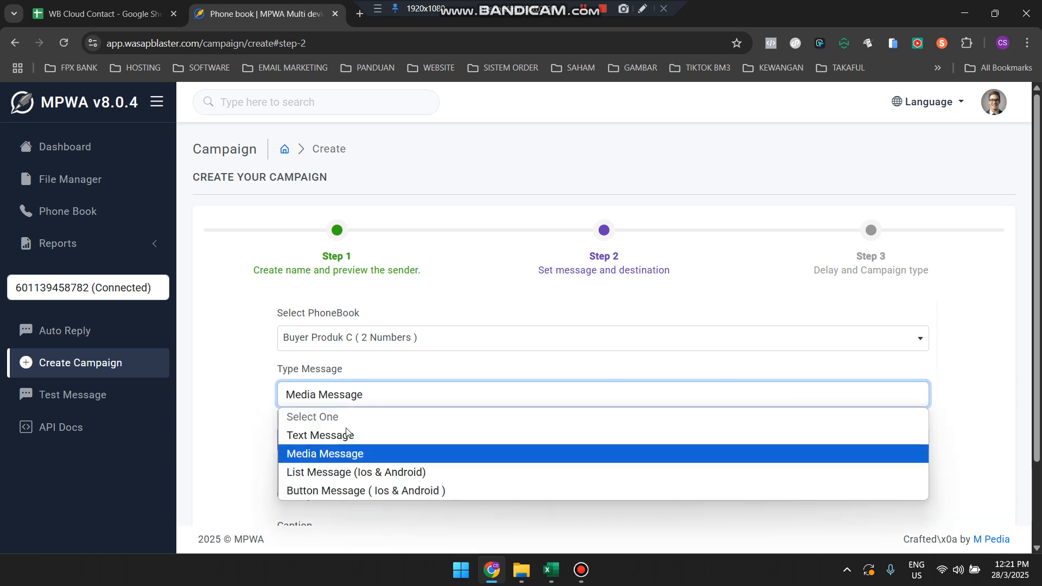
{"action": "left_click", "coordinate": [325, 454]}
{"action": "scroll", "coordinate": [277, 399], "scroll_direction": "down", "scroll_amount": 2}
{"action": "left_click", "coordinate": [281, 397]}
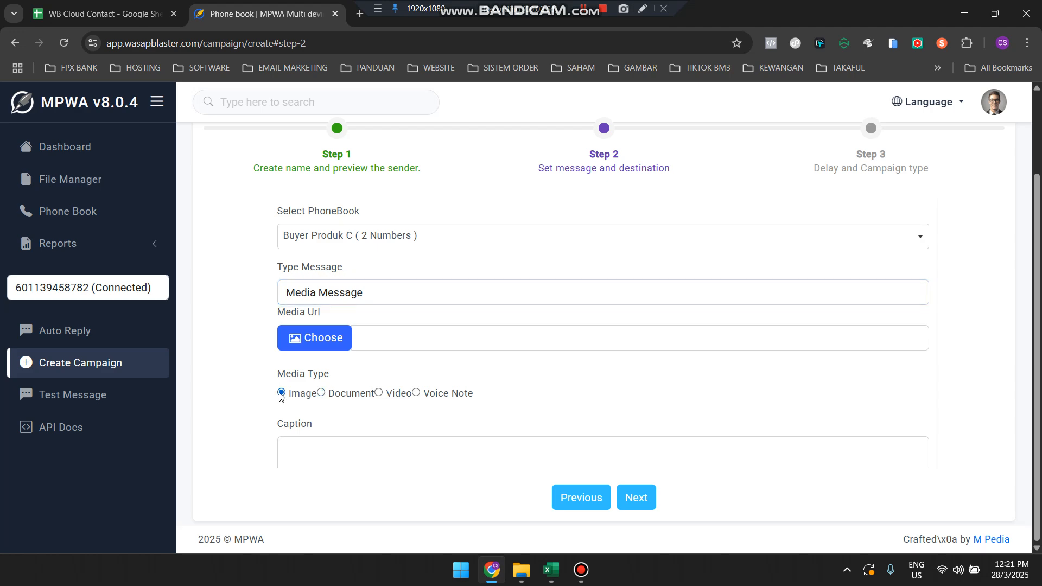
{"action": "left_click", "coordinate": [330, 333]}
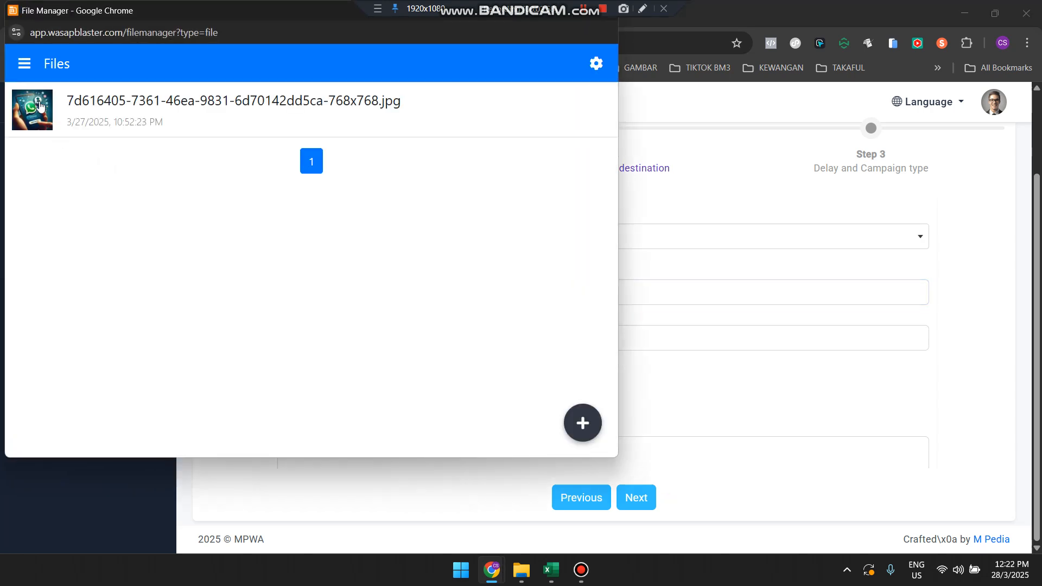
{"action": "left_click", "coordinate": [111, 117]}
{"action": "left_click", "coordinate": [441, 443]}
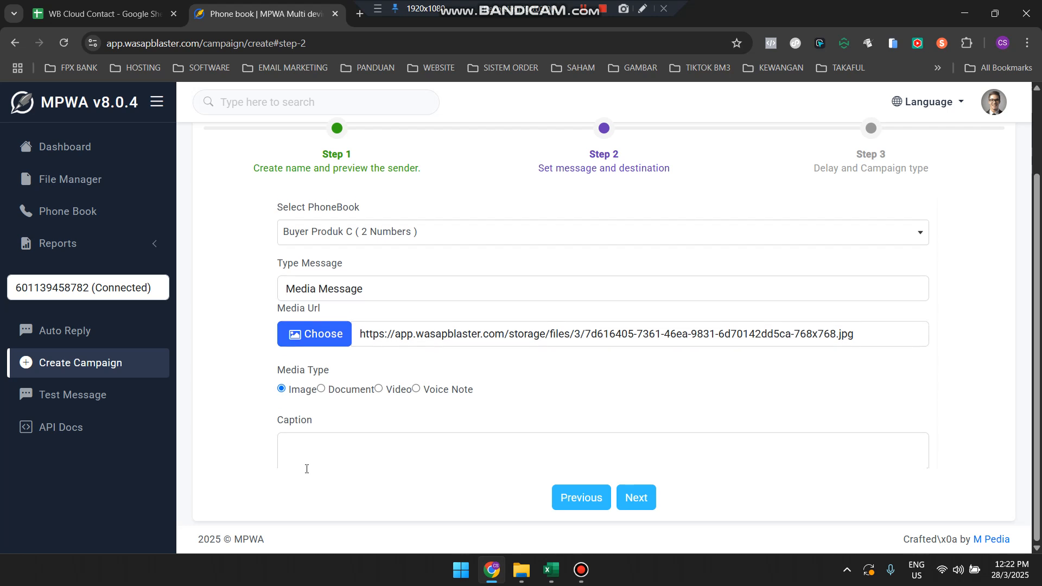
Enter the caption "test hantar bulk mesej" for the image and proceed to the delay and campaign type settings.
{"action": "left_click", "coordinate": [330, 433]}
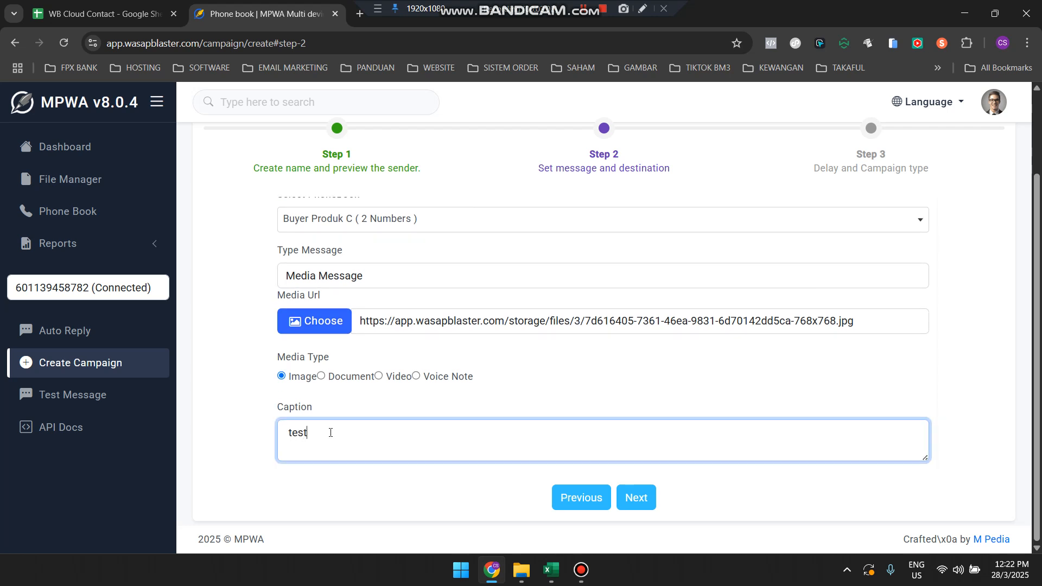
{"action": "type", "text": "test hantar bulk mesej"}
{"action": "left_click", "coordinate": [637, 499]}
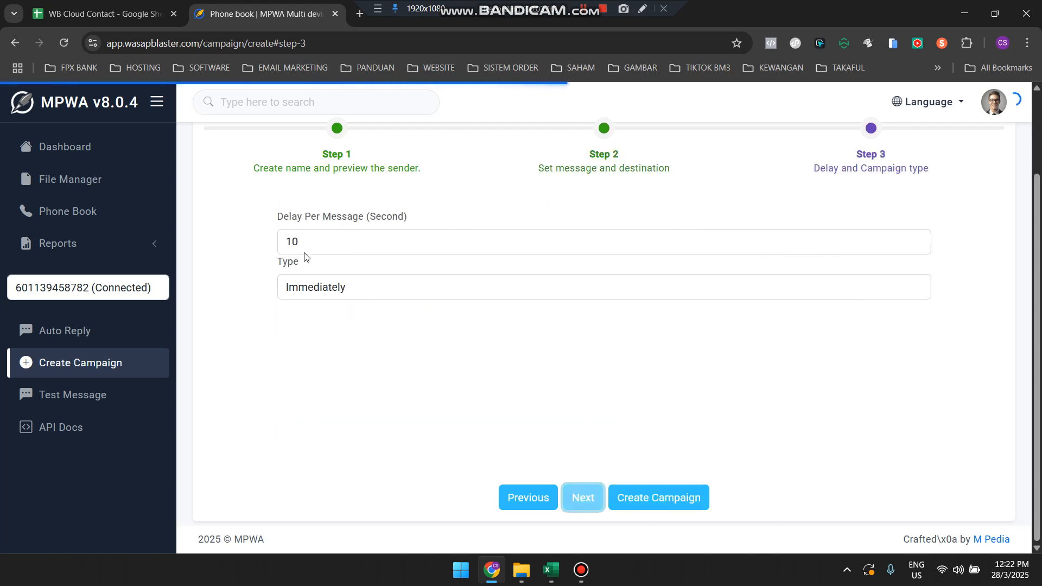
Set the campaign's delay per message to 15 seconds.
{"action": "double_click", "coordinate": [285, 245]}
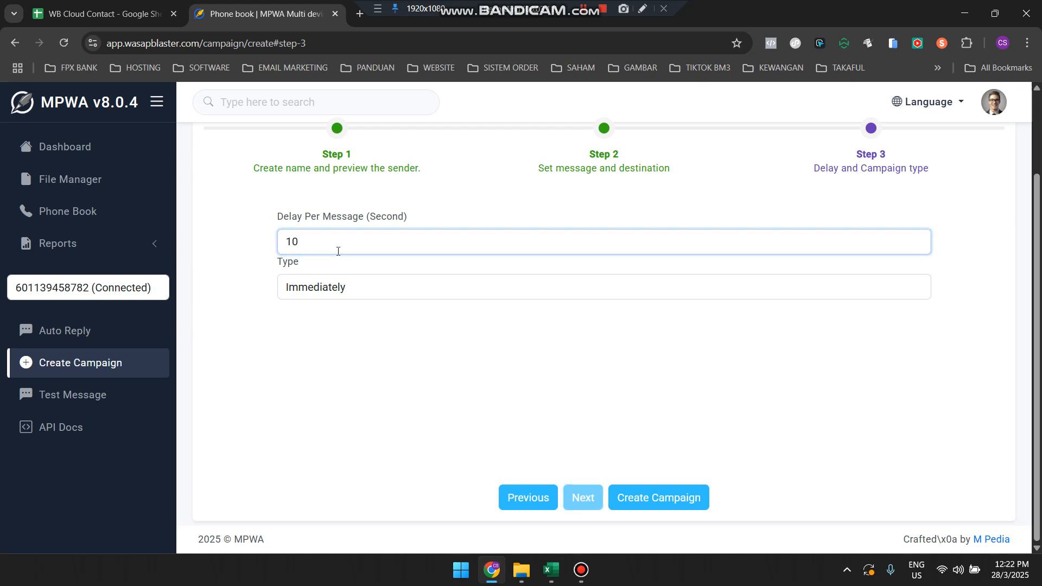
{"action": "key", "text": "ctrl+a"}
{"action": "type", "text": "15"}
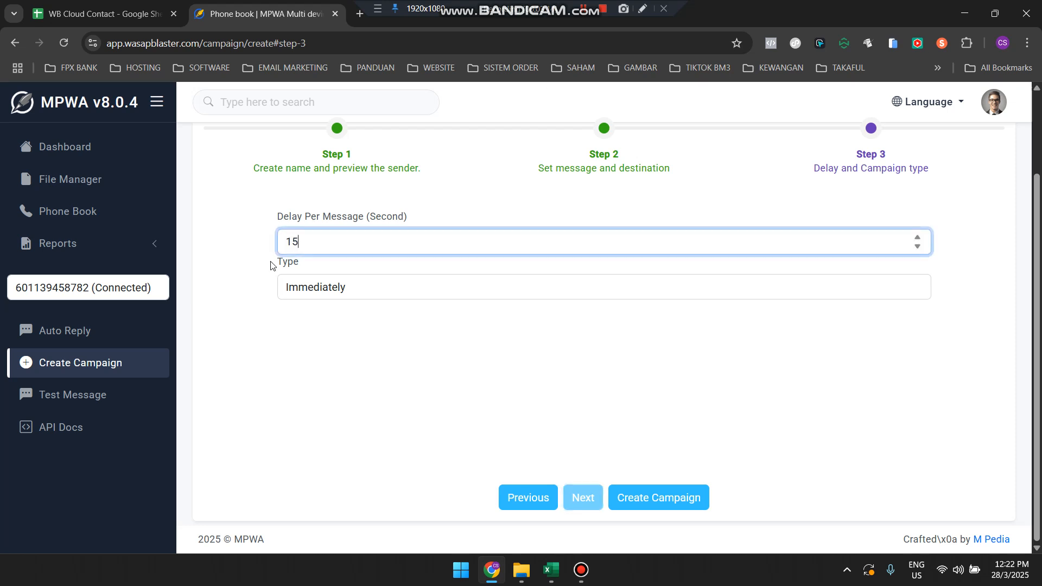
{"action": "left_click", "coordinate": [275, 386]}
{"action": "left_click_drag", "start_coordinate": [302, 244], "coordinate": [278, 241]}
{"action": "left_click", "coordinate": [321, 384]}
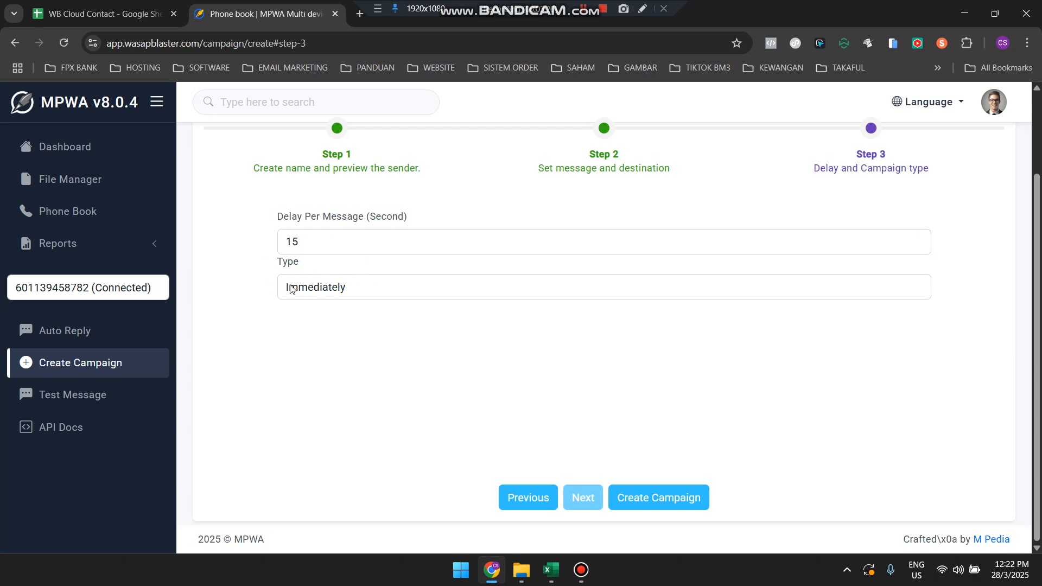
Schedule the campaign for 28/03/2025 12:24 PM and create it.
{"action": "left_click", "coordinate": [853, 291]}
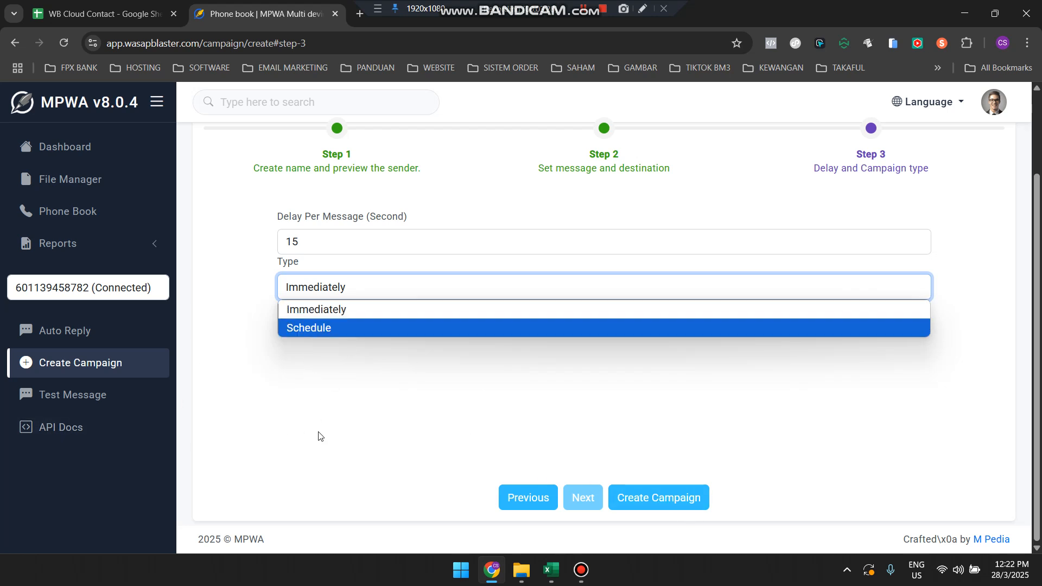
{"action": "left_click", "coordinate": [312, 329]}
{"action": "left_click", "coordinate": [916, 332]}
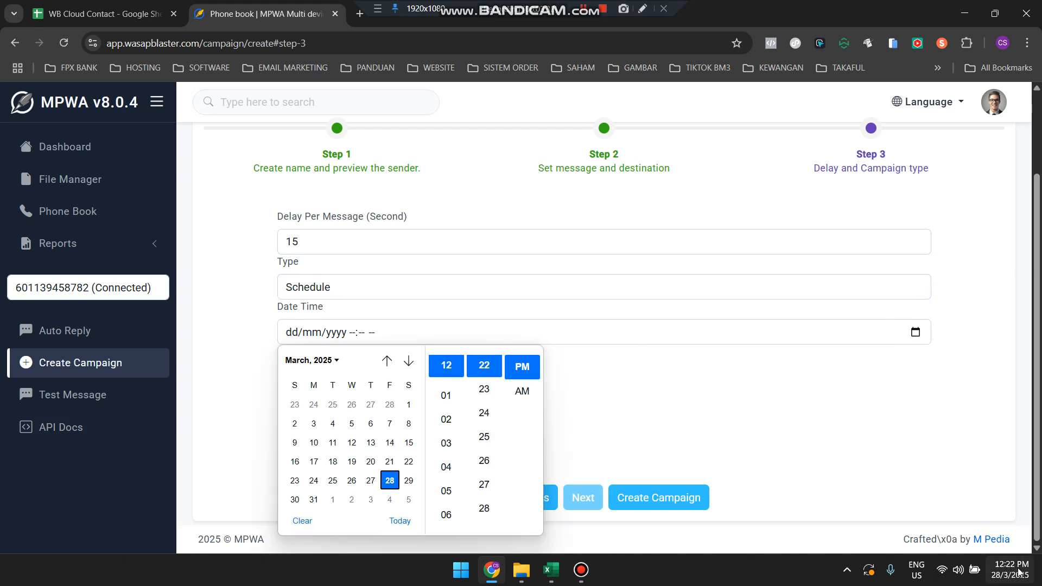
{"action": "left_click", "coordinate": [484, 391]}
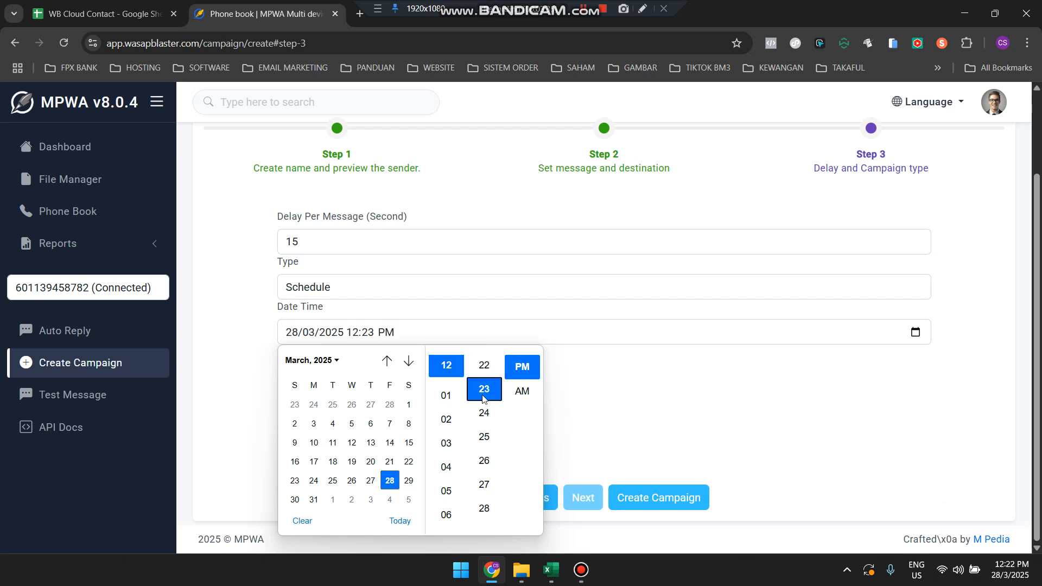
{"action": "left_click", "coordinate": [484, 413]}
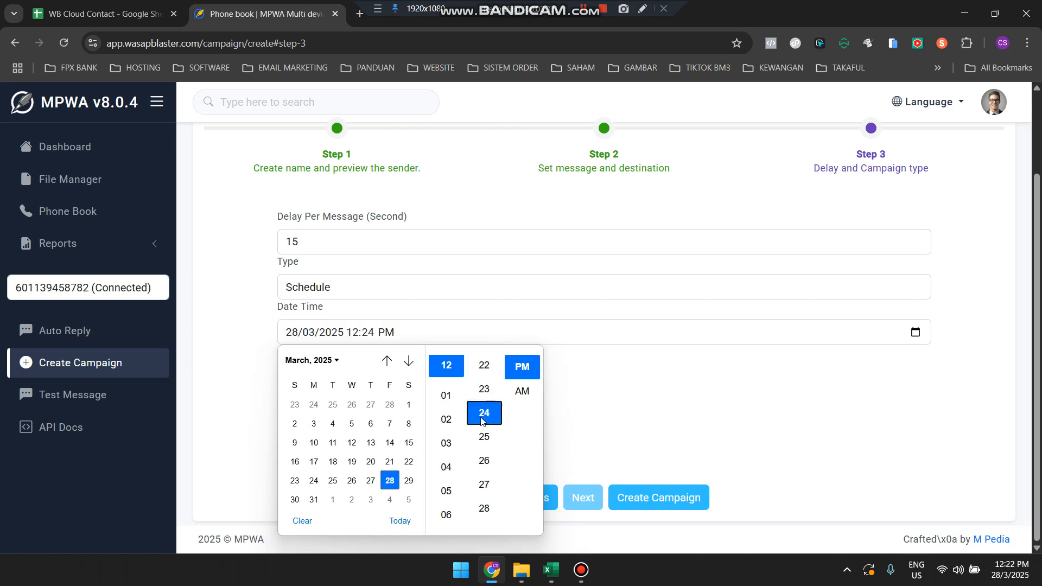
{"action": "left_click", "coordinate": [599, 389]}
{"action": "left_click", "coordinate": [657, 498]}
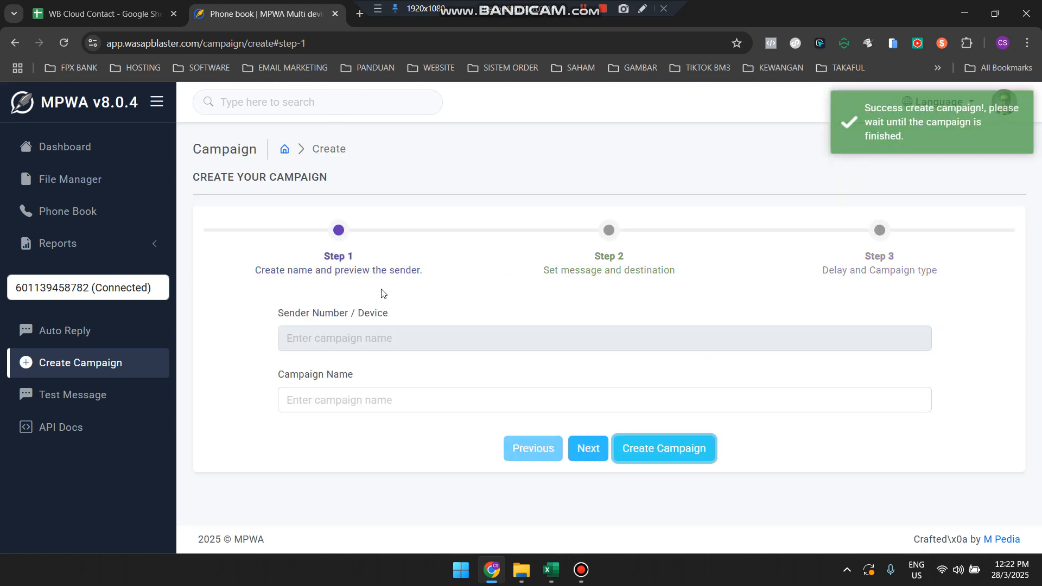
Check the test campaign's sending status in the Campaign / Blast report, refreshing it, and return to the dashboard.
{"action": "left_click", "coordinate": [66, 248]}
{"action": "left_click", "coordinate": [82, 274]}
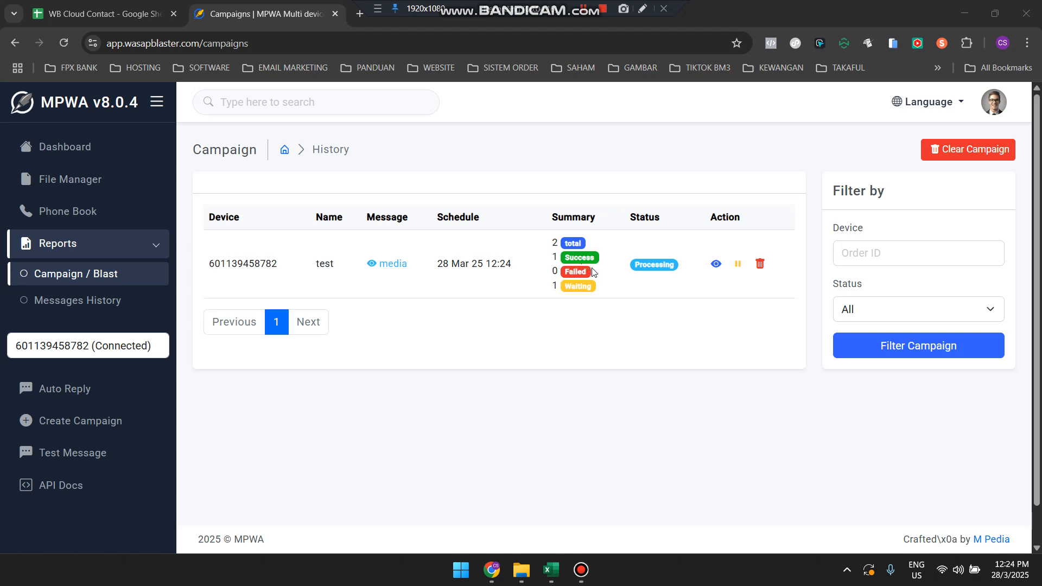
{"action": "left_click", "coordinate": [66, 47]}
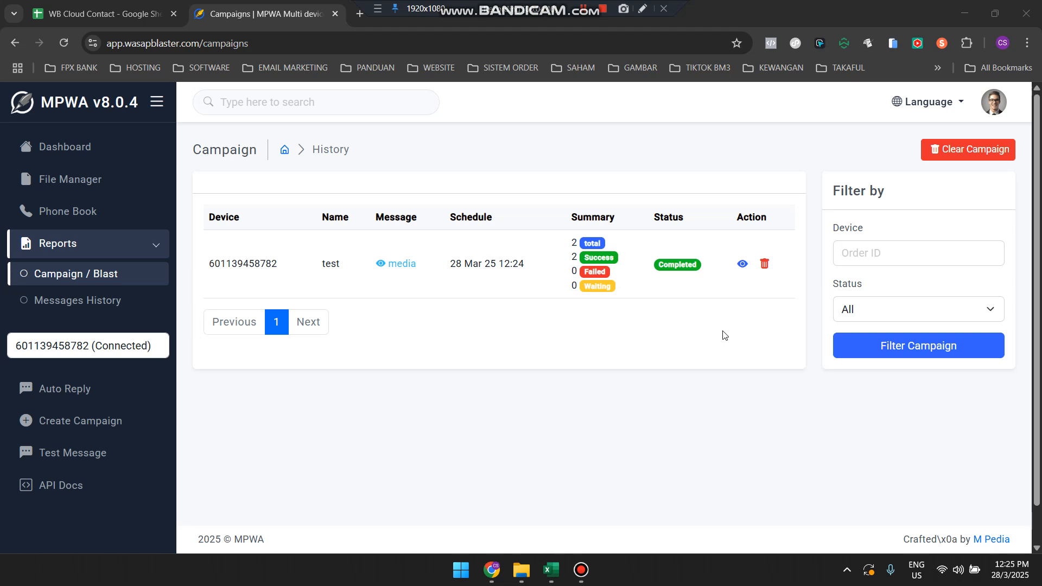
{"action": "left_click", "coordinate": [89, 153]}
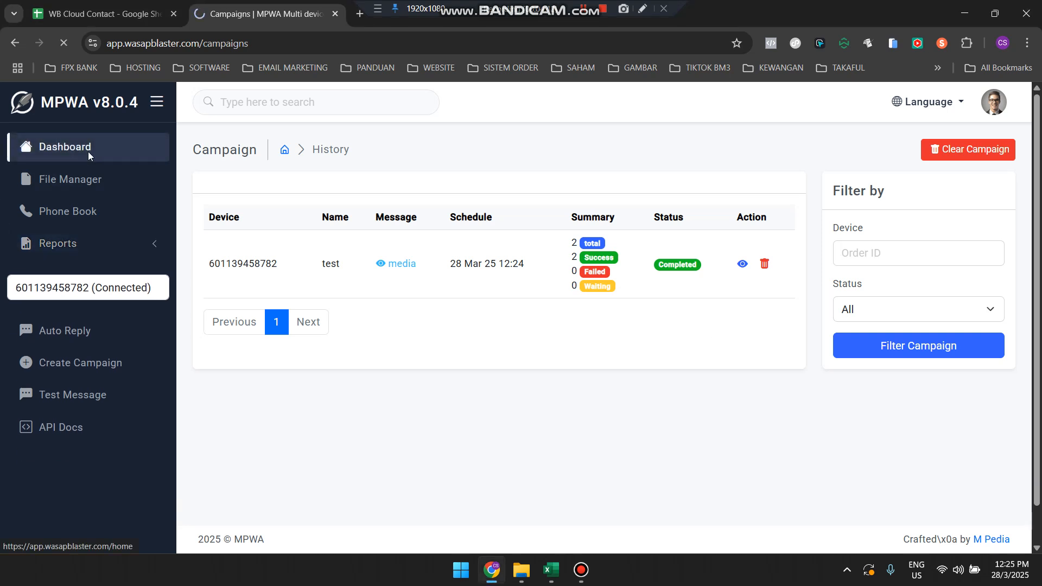